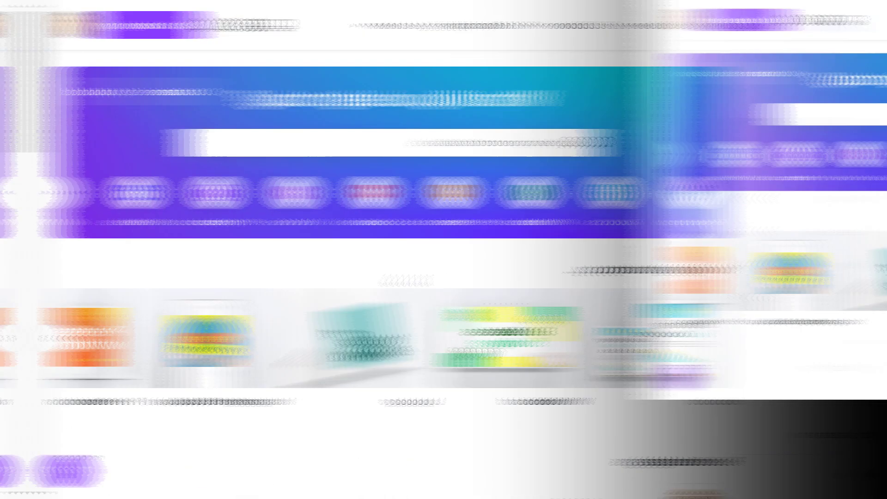
Exit browser full screen so the Canva home page shows tabs and the address bar
key(F11)
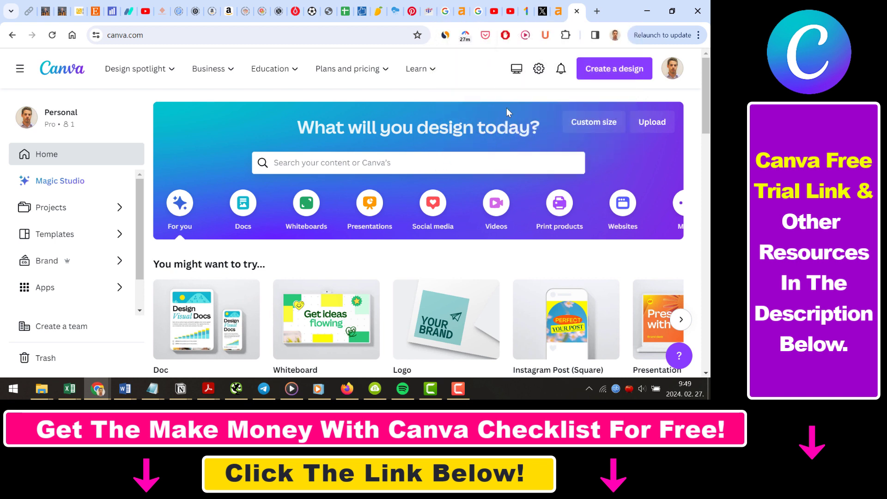
Create a new blank custom-size design of 500 × 500 px
key(F11)
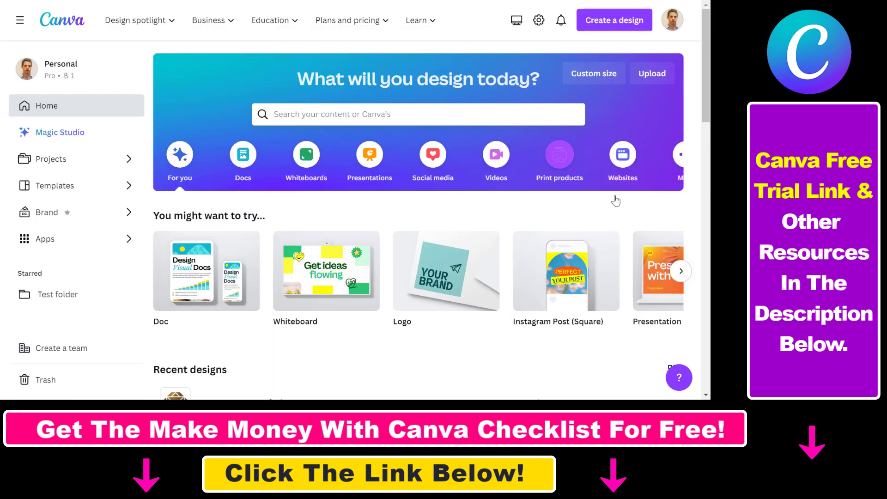
click(627, 24)
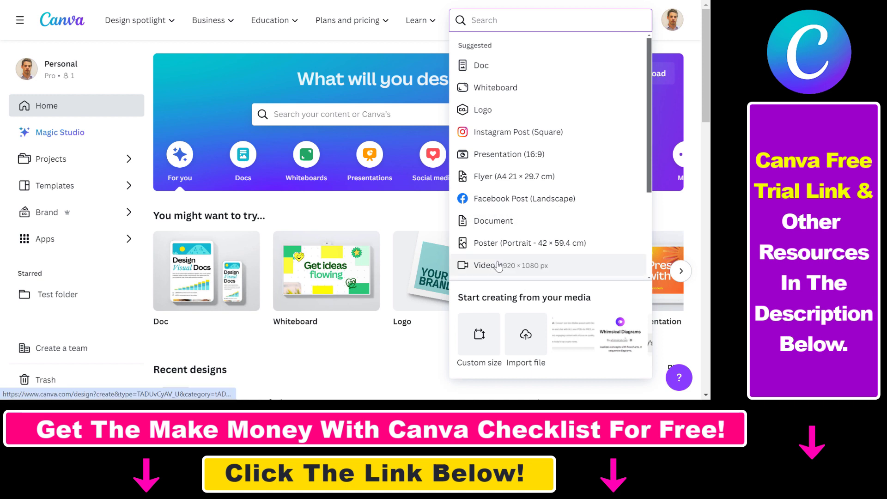
click(483, 338)
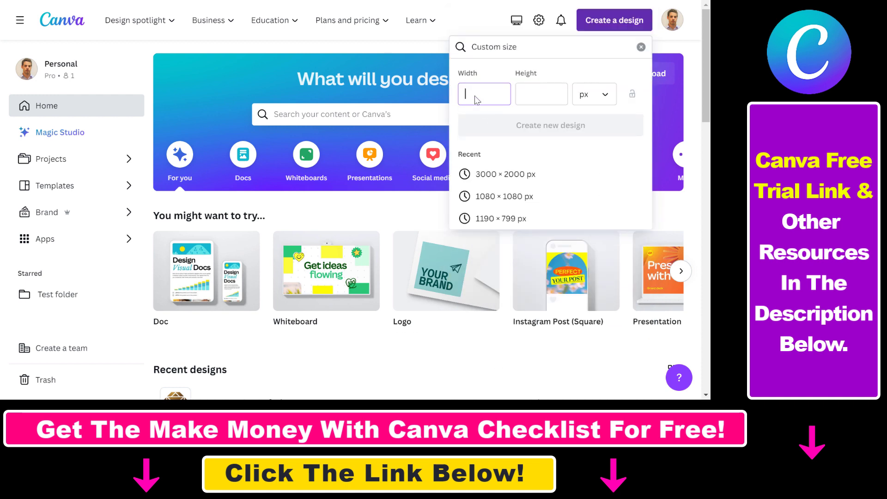
text(500)
click(543, 96)
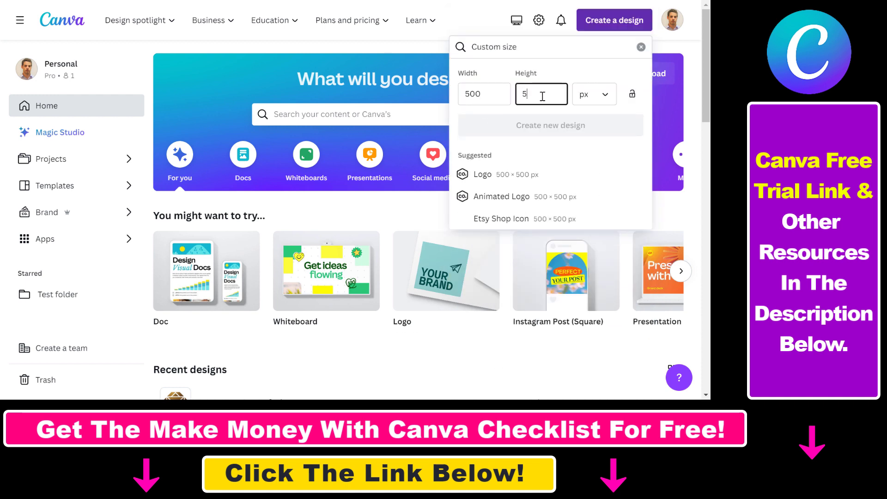
text(500)
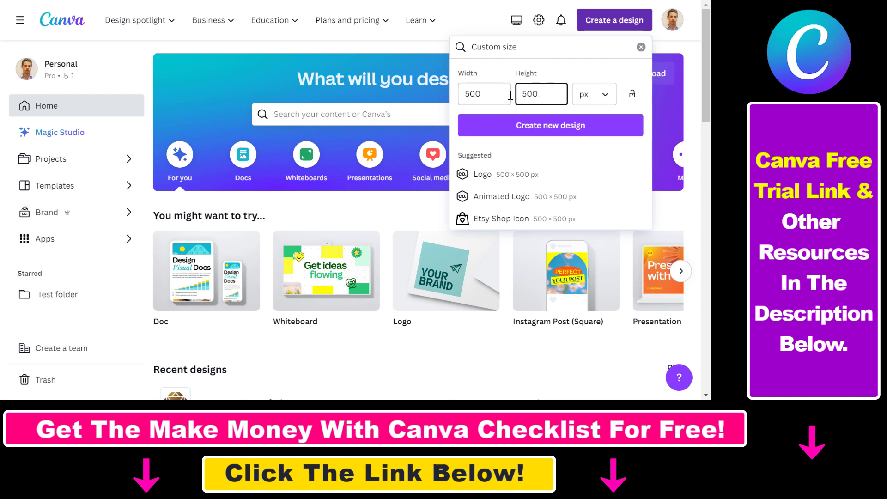
click(562, 134)
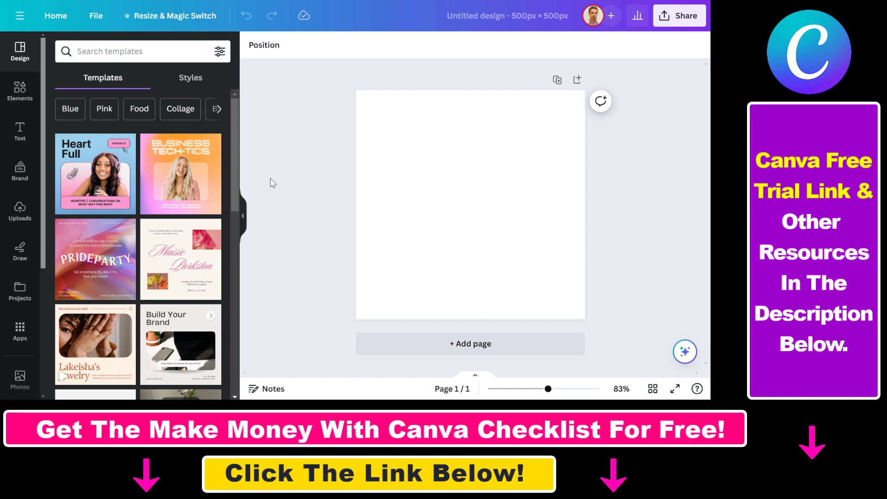
Search the Elements library for 'money' and show only the Graphics results
click(17, 91)
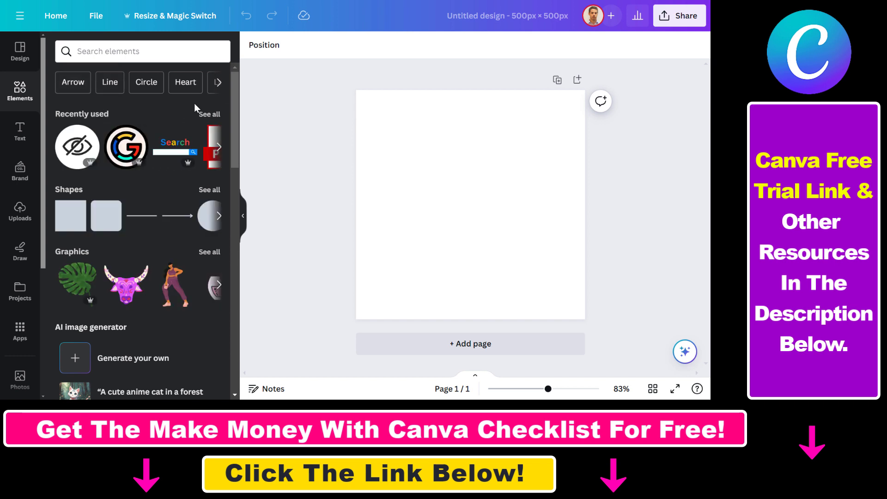
click(118, 51)
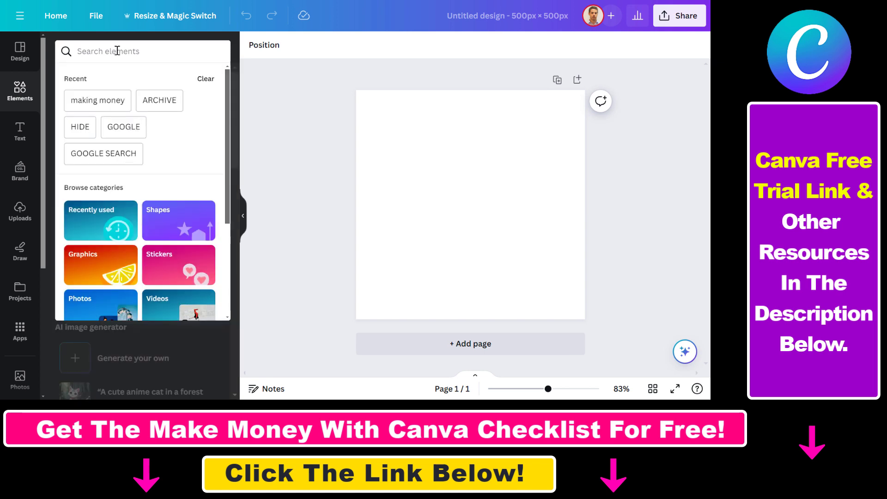
text(money)
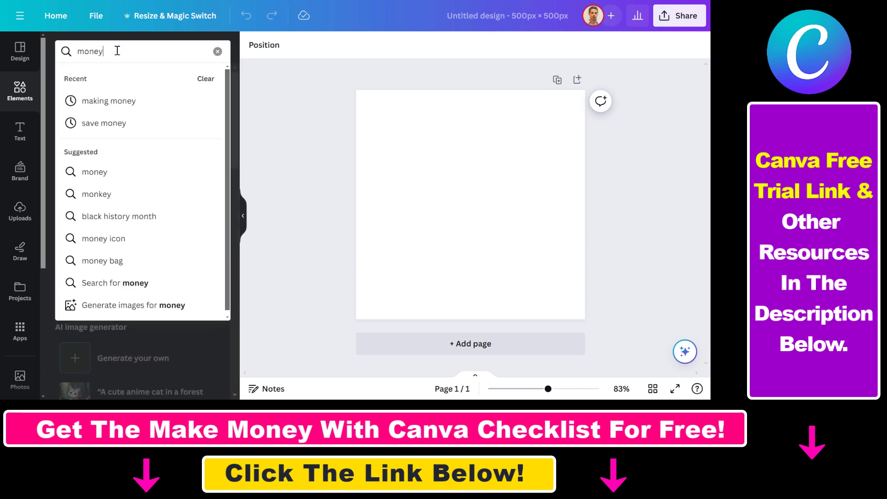
key(Return)
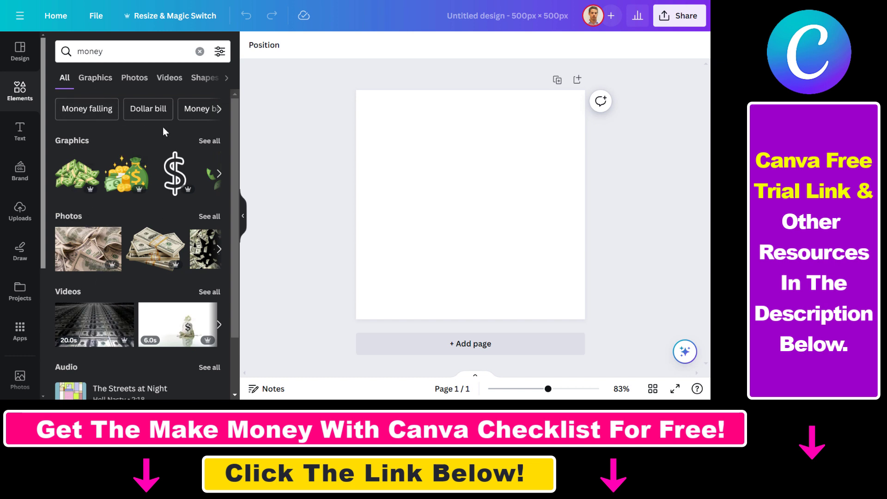
click(103, 84)
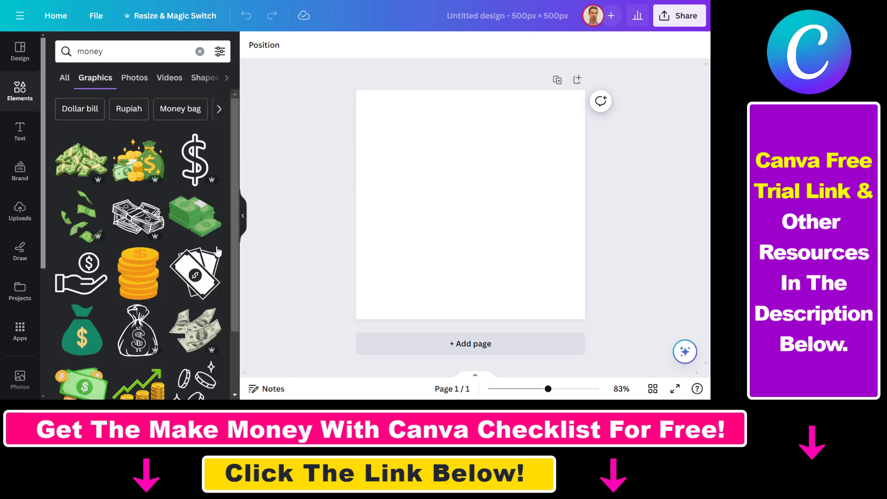
scroll(158, 331, down, 2)
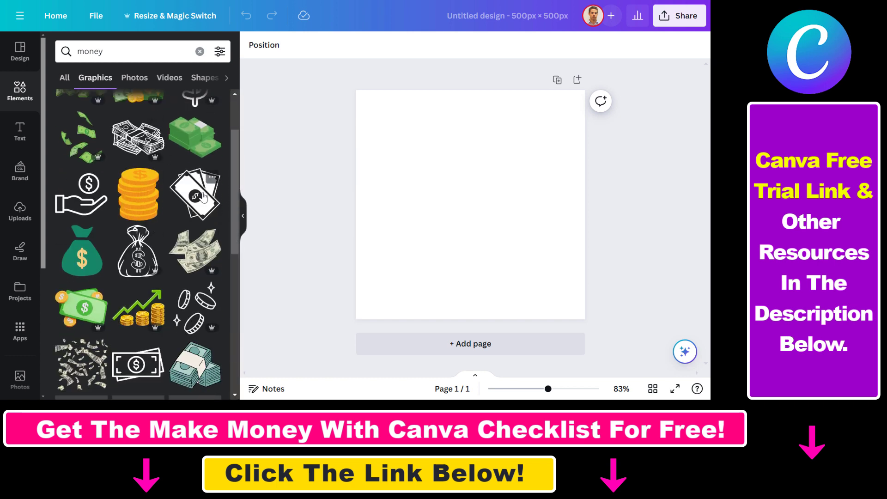
Add the money graphic, enlarge it to about 410×423 px, recolour it purple and flip it horizontally
drag(427, 158, 367, 119)
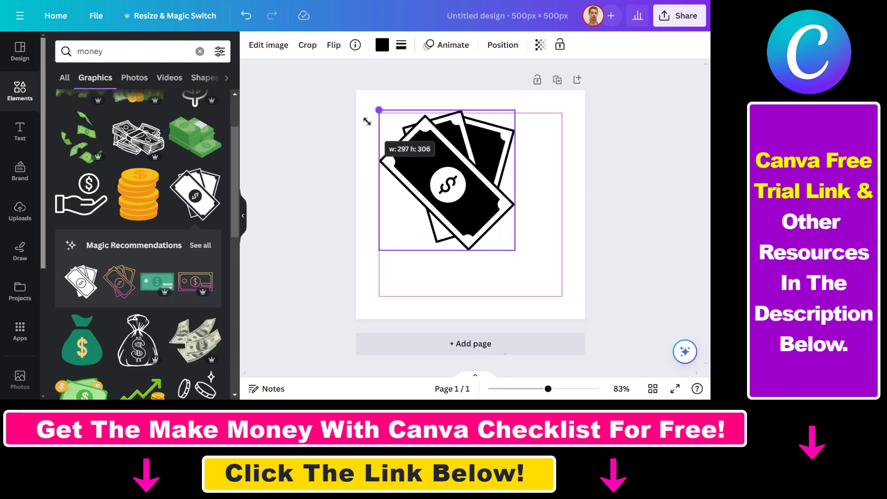
drag(515, 250, 569, 304)
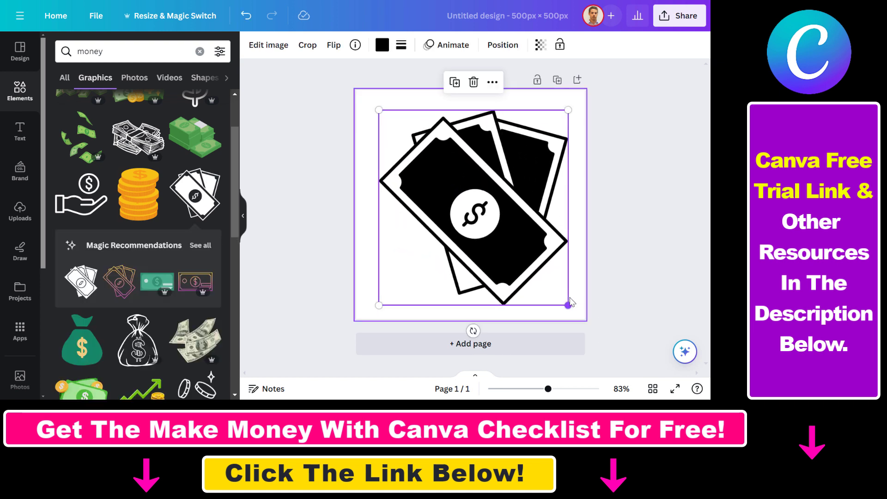
click(382, 45)
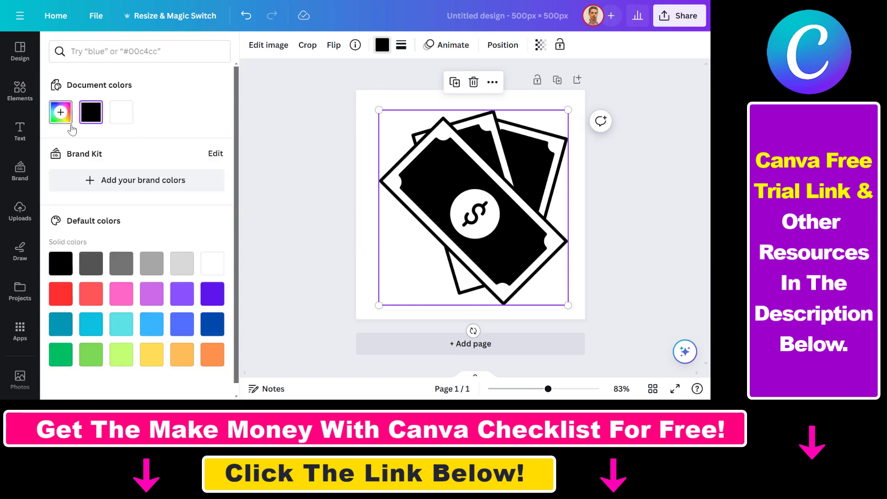
click(61, 112)
click(182, 294)
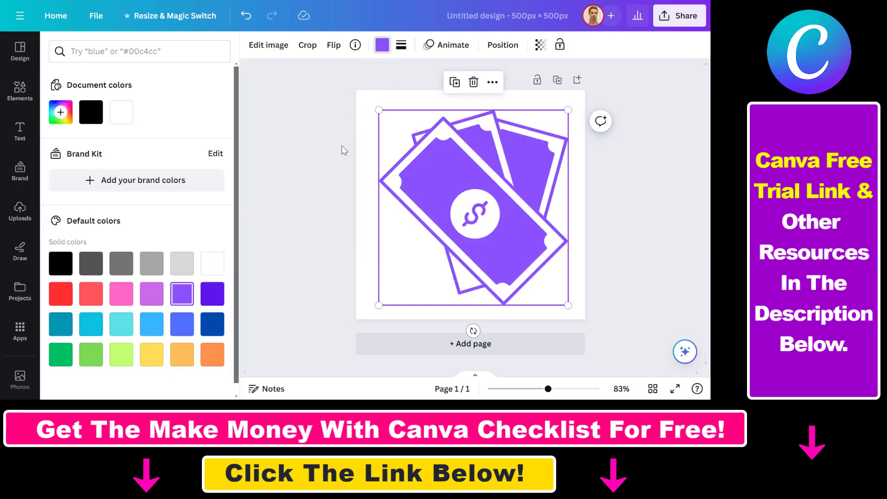
key(Escape)
click(334, 45)
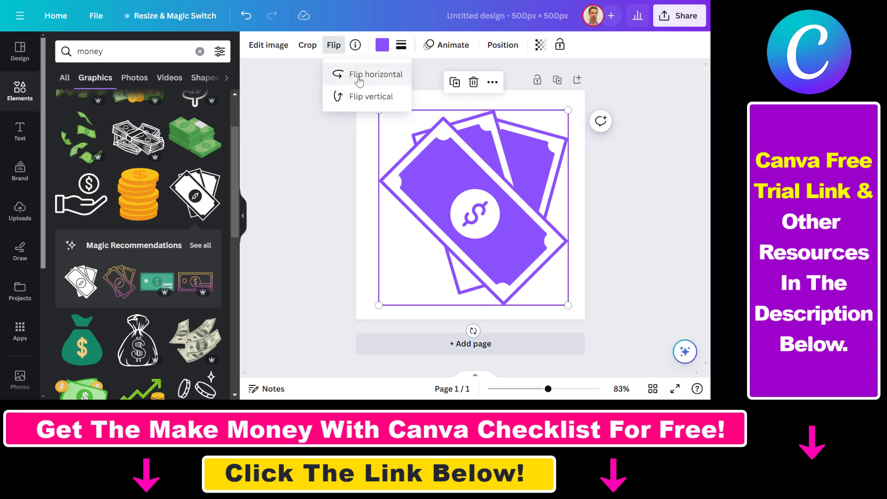
click(366, 74)
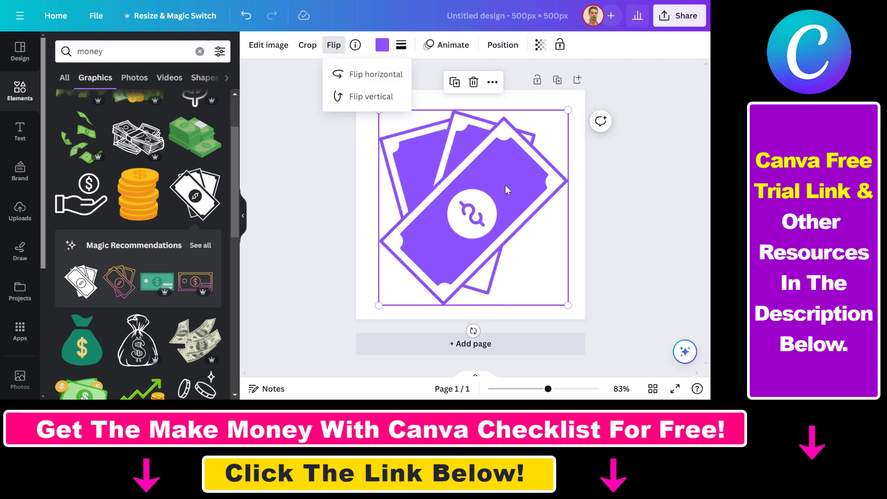
Set the graphic's border weight to 0 and its corner rounding to 13
key(Escape)
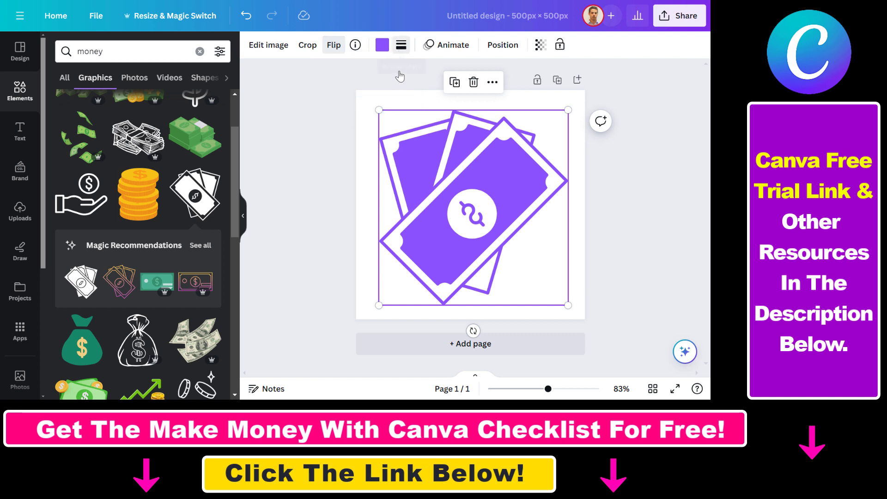
click(401, 45)
mouse_move(407, 119)
mouse_down()
mouse_move(491, 116)
mouse_move(402, 116)
mouse_up()
drag(401, 147, 424, 148)
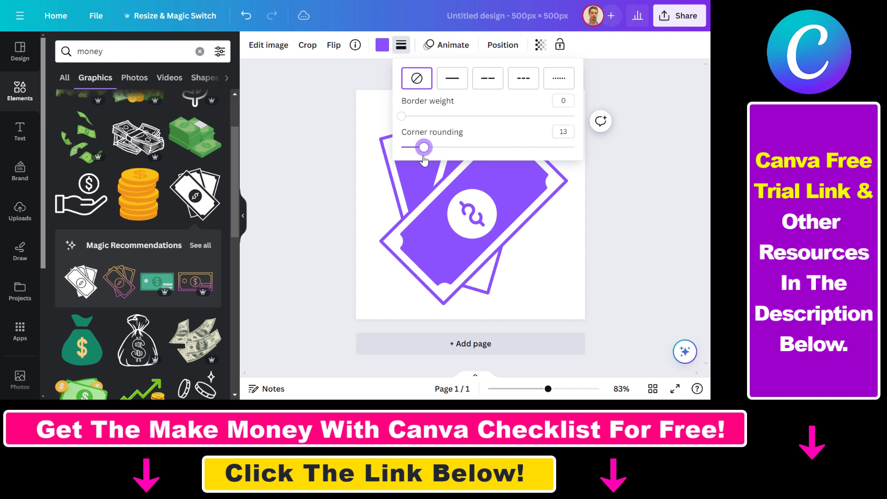
click(296, 146)
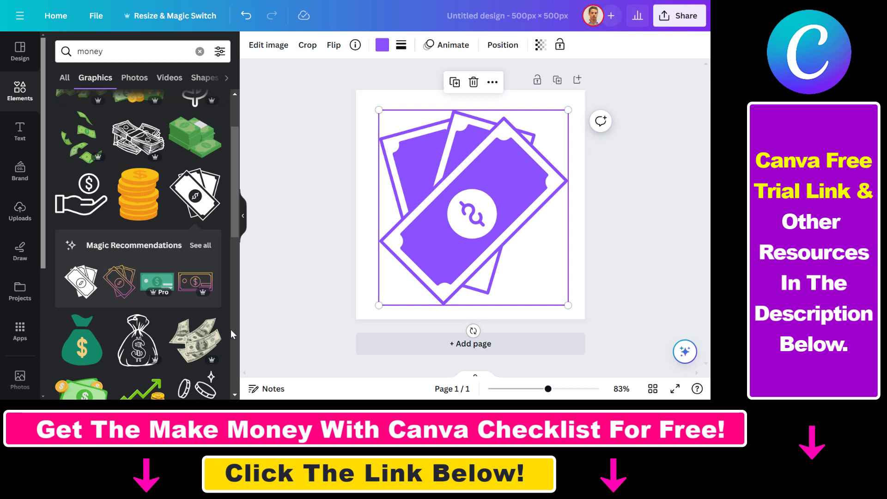
Delete the purple money graphic to leave the page blank and bring up Magic Media
key(Delete)
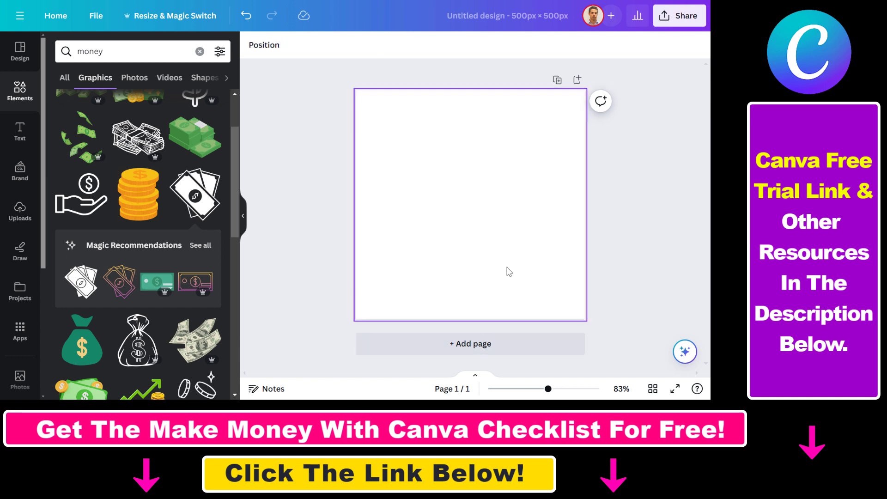
scroll(18, 208, down, 4)
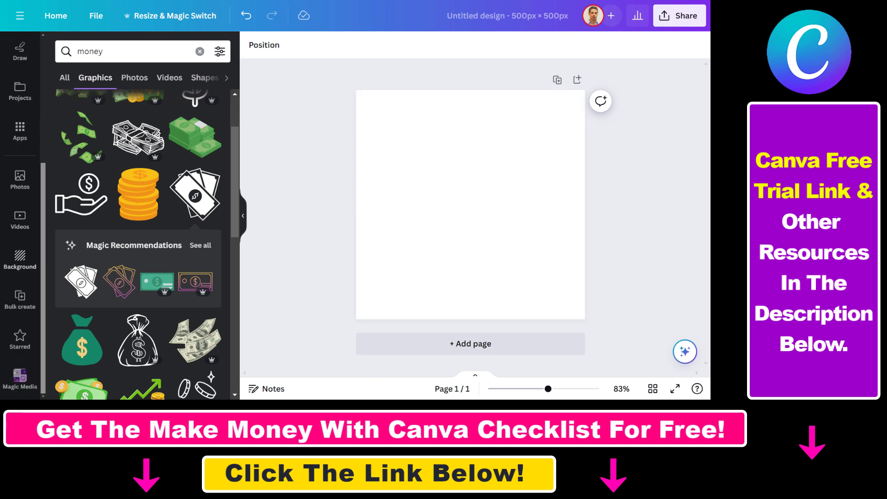
click(33, 388)
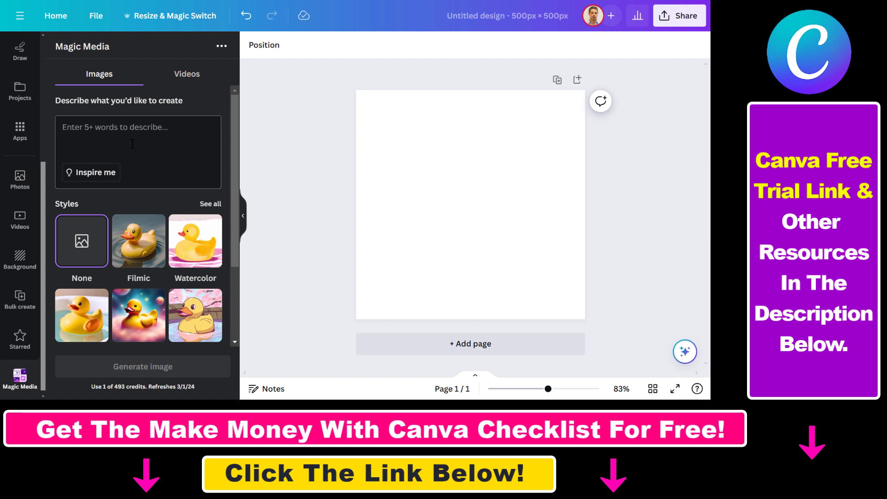
Paste the prompt 'generate a minimalistic website favicon for a website on money' into Magic Media
click(136, 173)
scroll(171, 267, down, 3)
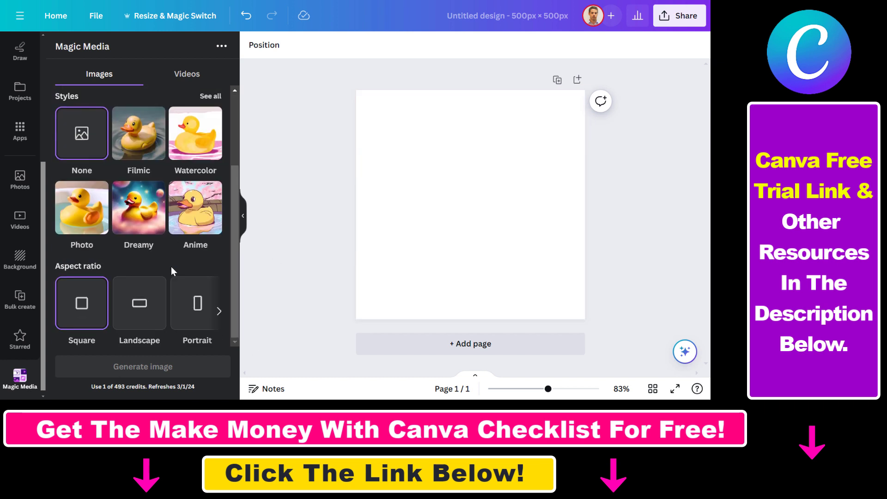
scroll(171, 279, up, 3)
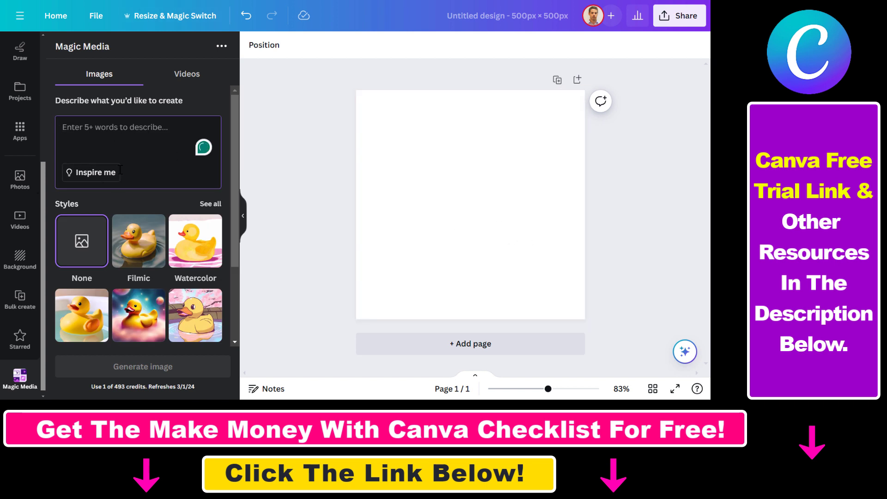
text(generate a minimalistic website favicon for a website on money)
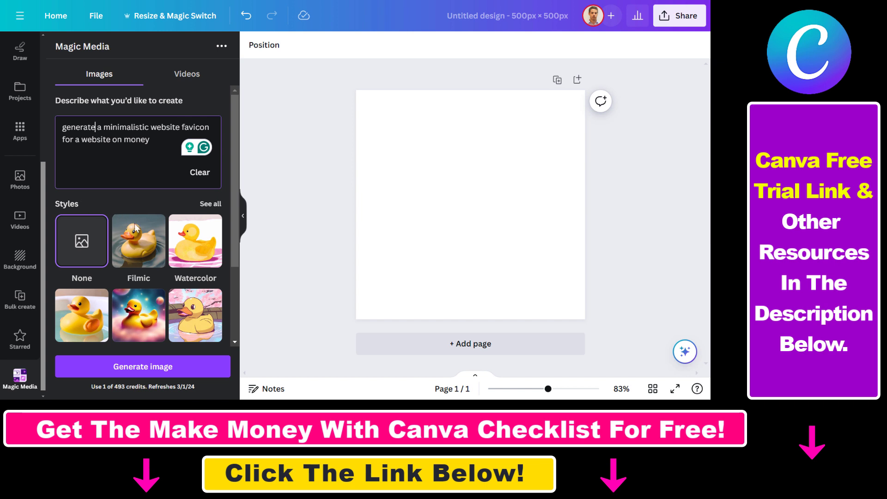
scroll(134, 223, down, 2)
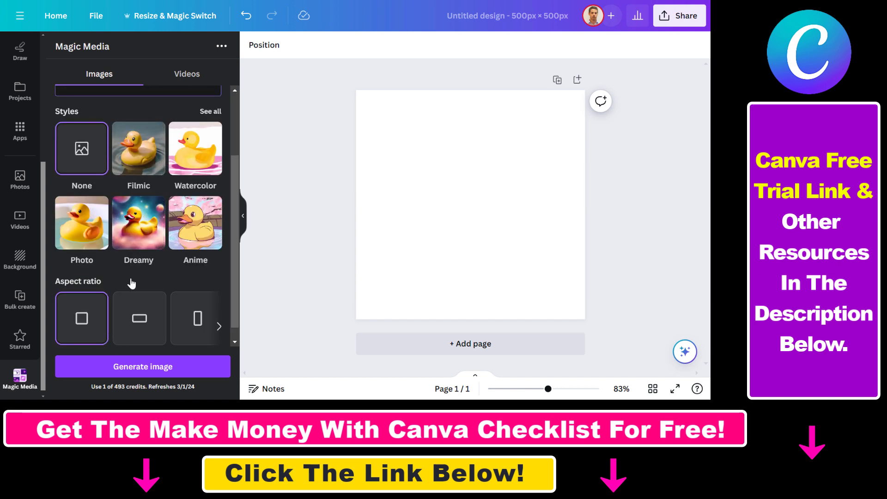
scroll(118, 293, down, 1)
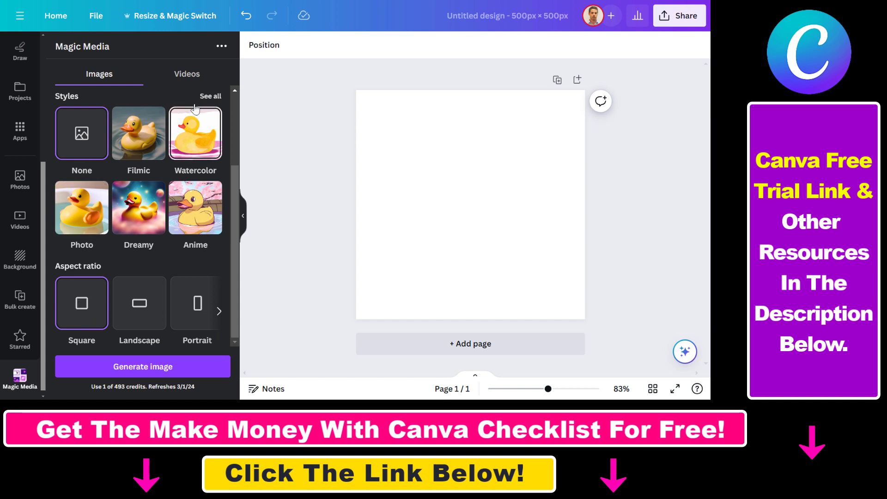
click(211, 96)
scroll(197, 283, down, 7)
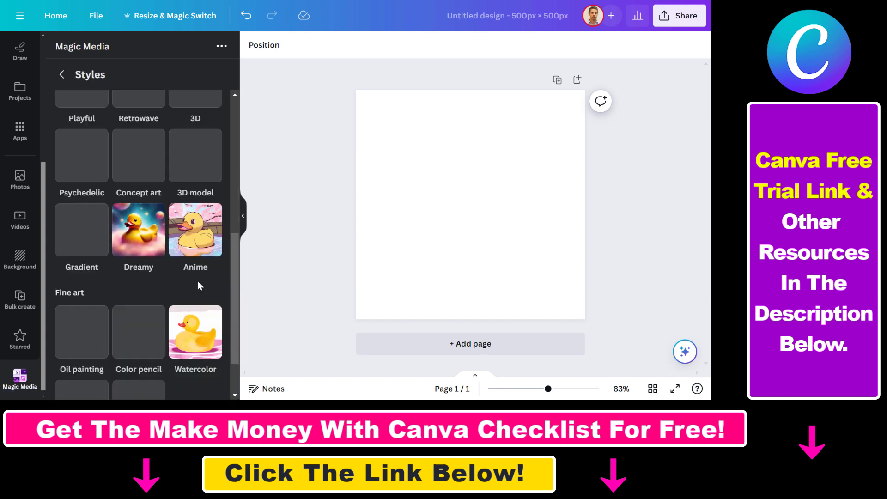
scroll(138, 231, up, 7)
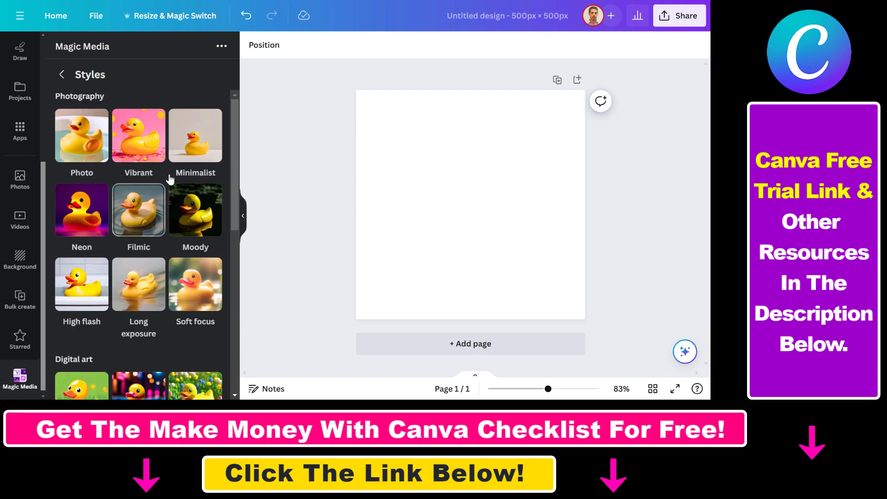
click(61, 75)
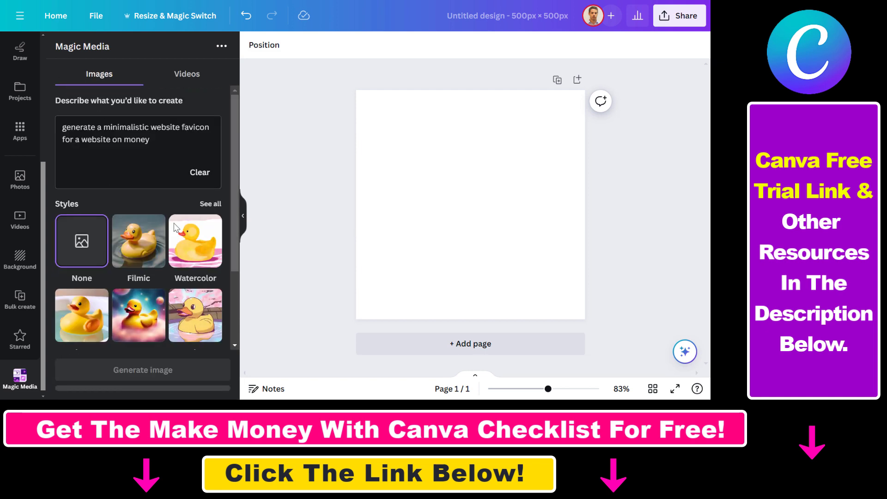
scroll(126, 177, down, 3)
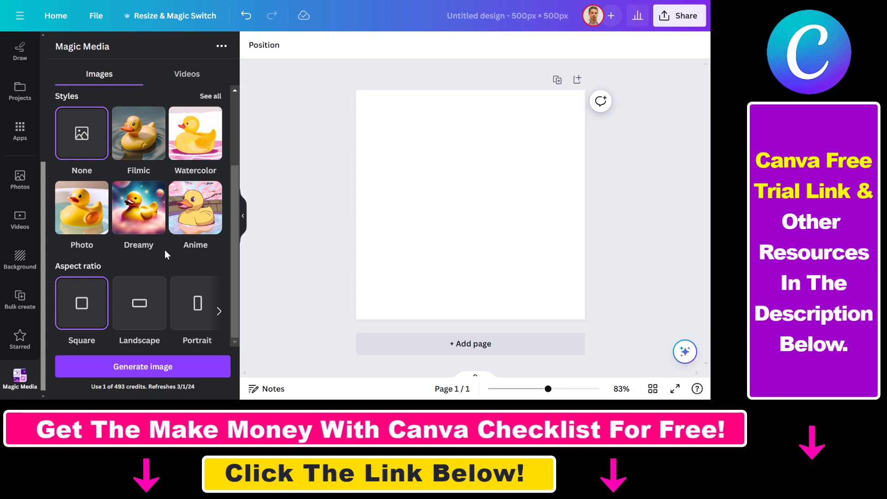
Generate four favicon images and add the striped monitor icon result to the page
click(163, 367)
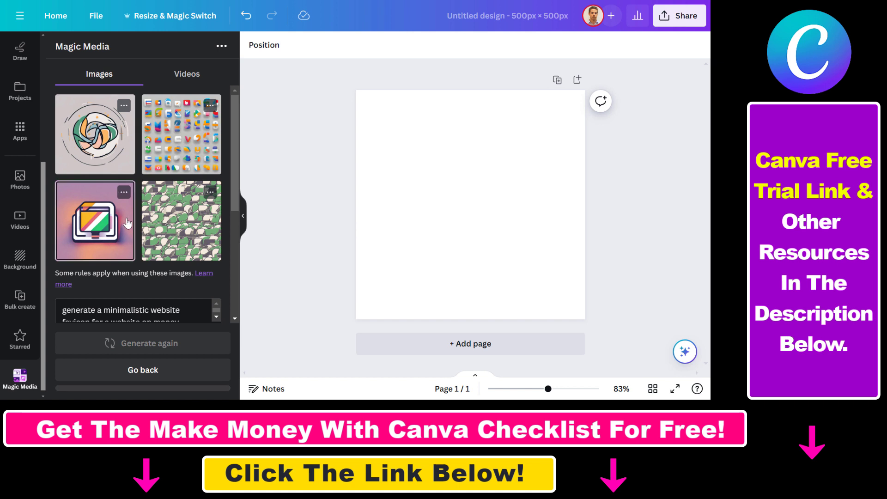
click(95, 220)
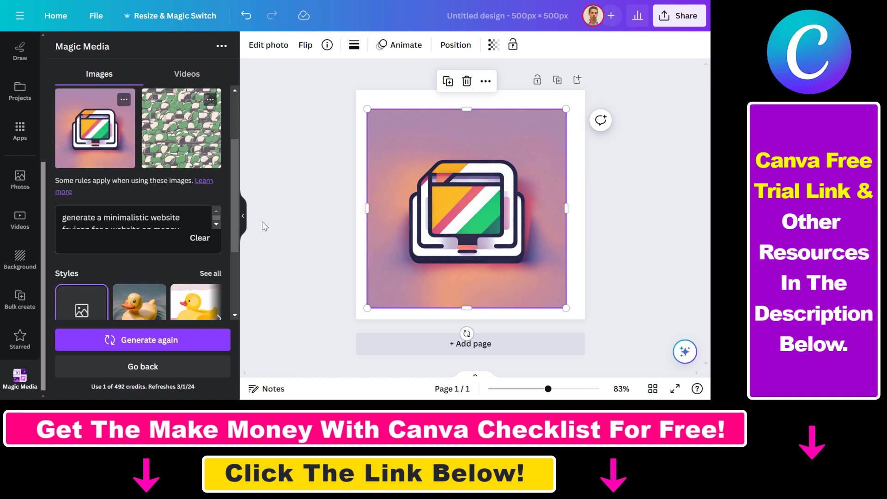
click(215, 224)
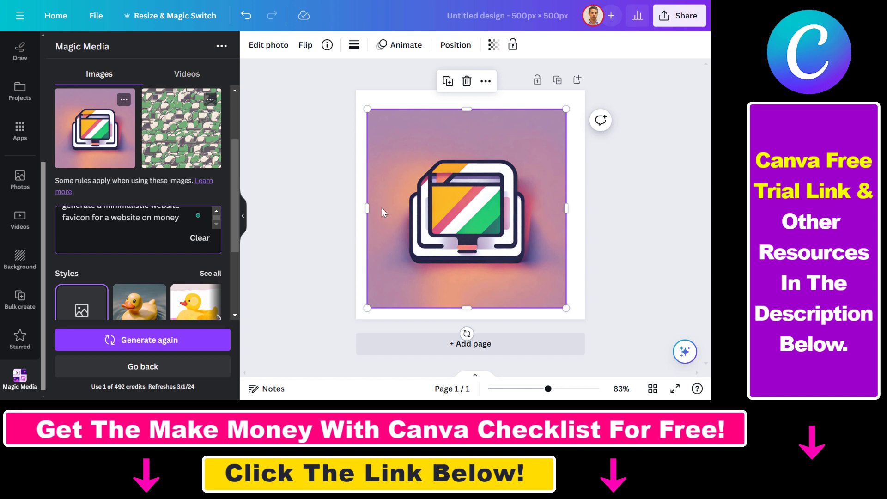
Remove the monitor icon's gradient background and enlarge it to about 462 × 462 px
click(388, 172)
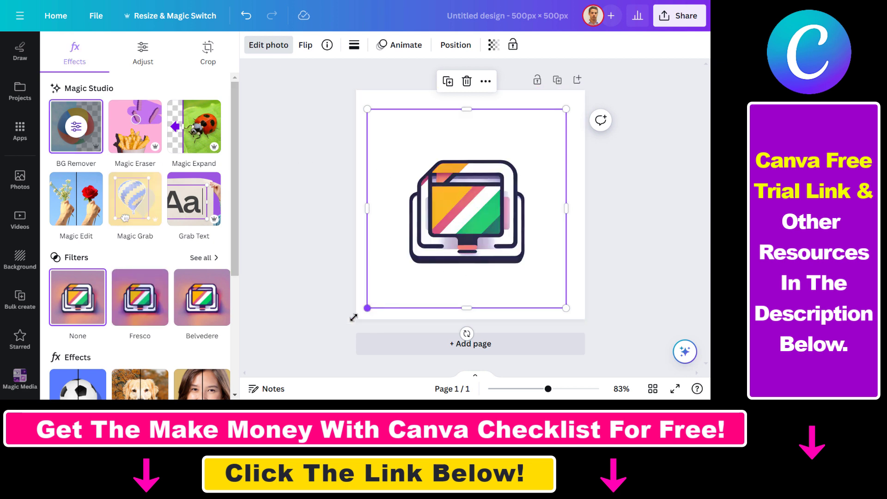
drag(354, 317, 354, 319)
drag(566, 109, 570, 106)
right_click(580, 95)
click(645, 88)
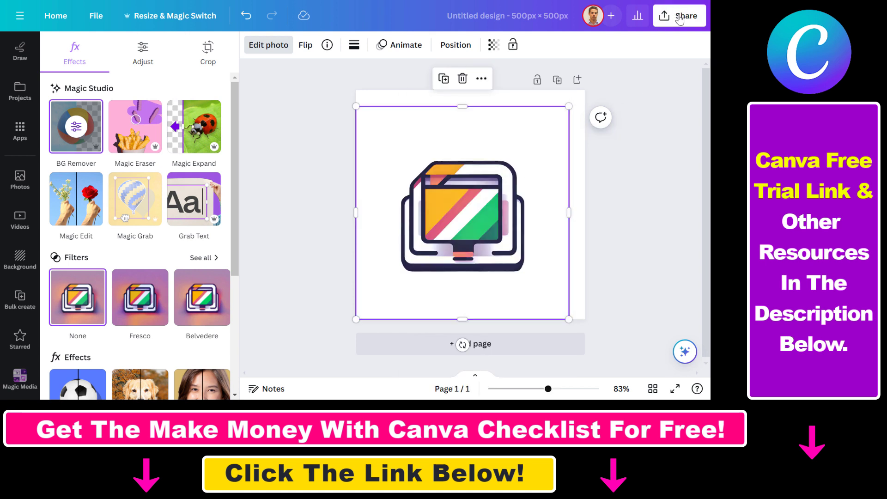
Set the download to PNG at 500 × 500 px with a transparent background
click(678, 15)
click(541, 302)
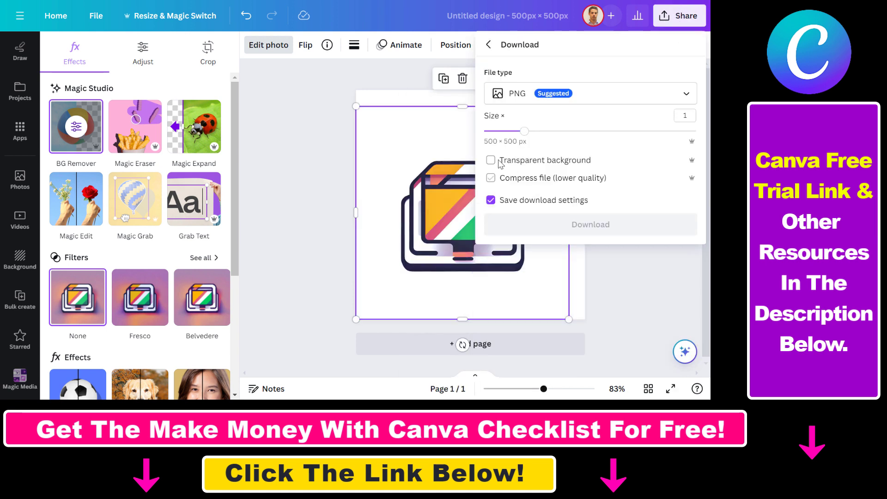
click(491, 160)
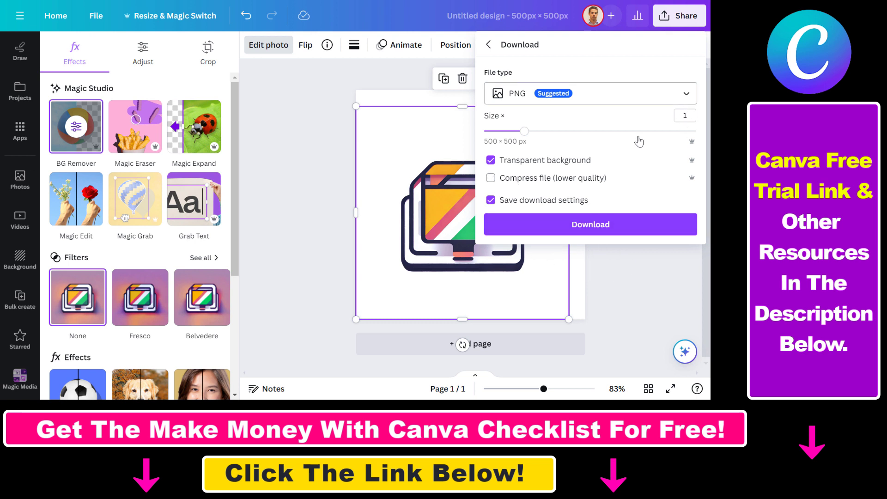
click(536, 95)
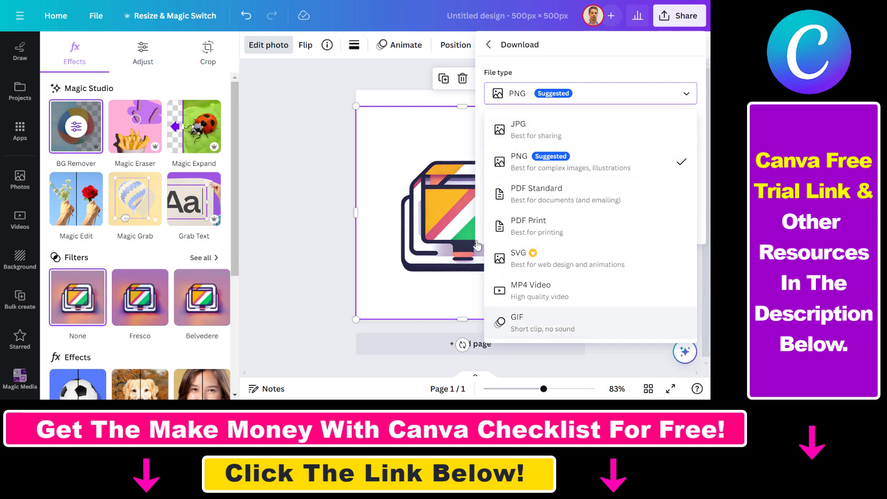
click(488, 45)
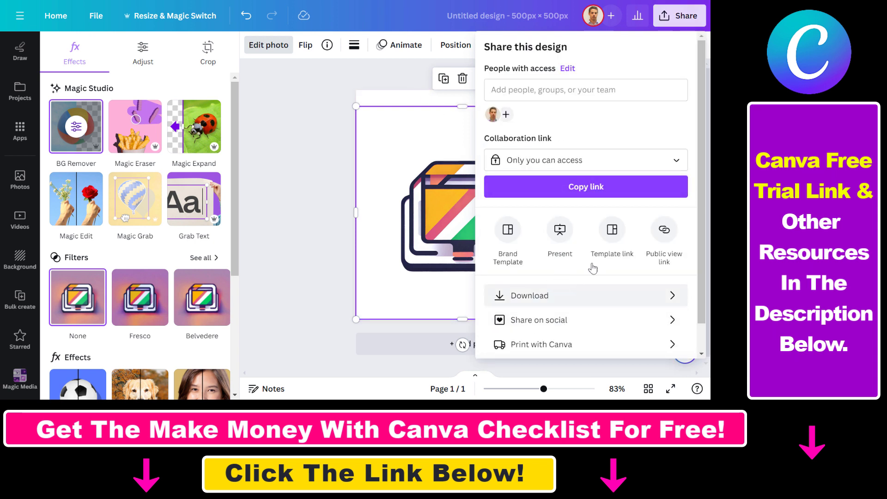
click(583, 295)
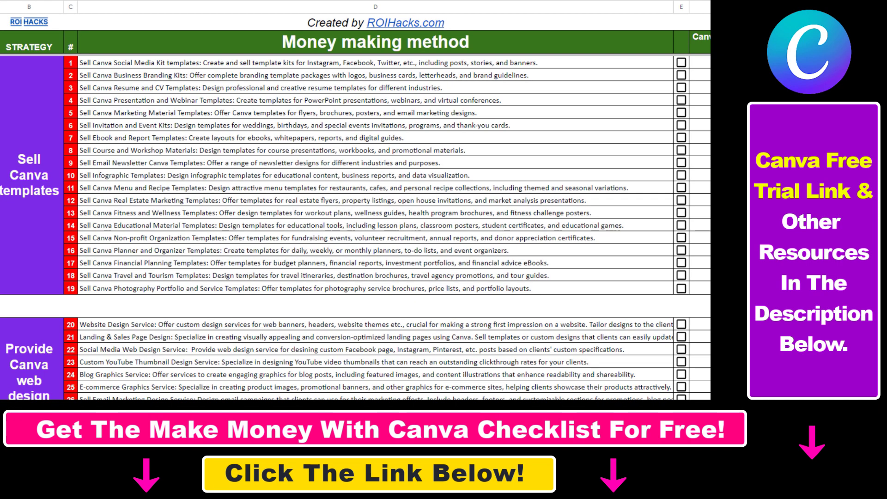
Scroll through the Google Sheets checklist of 50+ ways to make money with Canva
scroll(356, 231, down, 5)
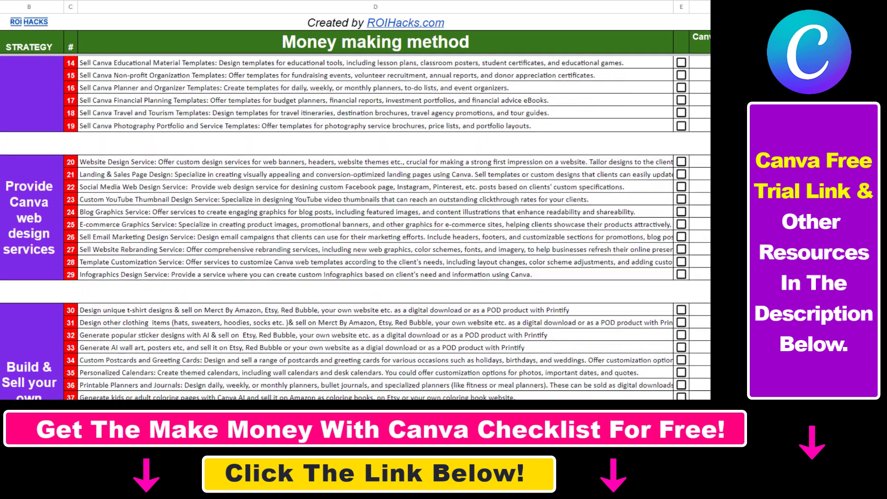
scroll(355, 231, down, 5)
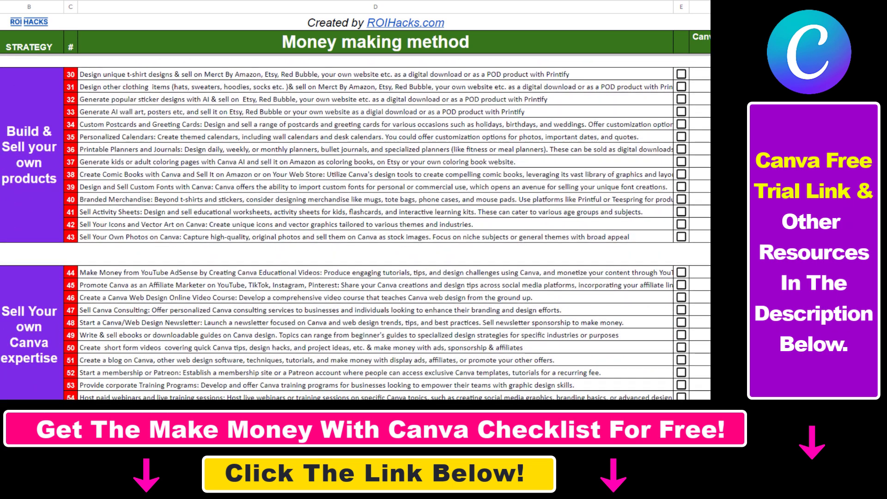
scroll(356, 231, down, 1)
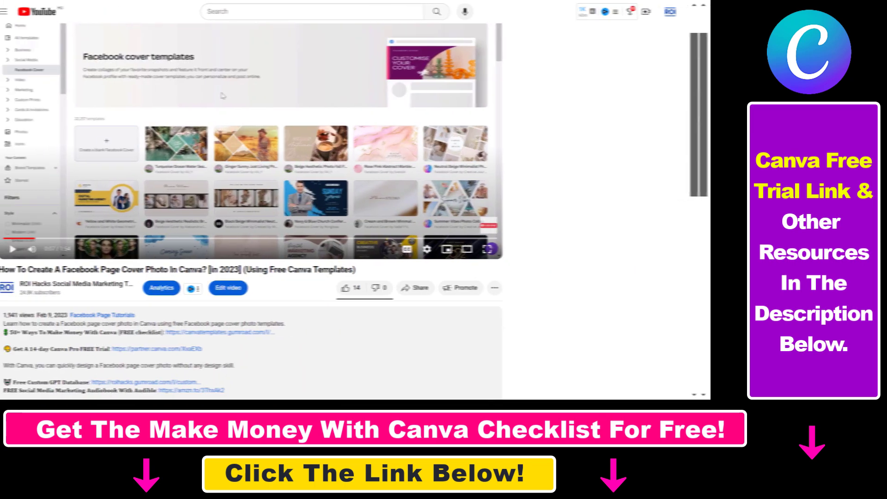
Scroll down the channel's Playlists page past the Gemini, NordVPN and ChatGPT Plugin tutorial playlists
scroll(235, 43, down, 1)
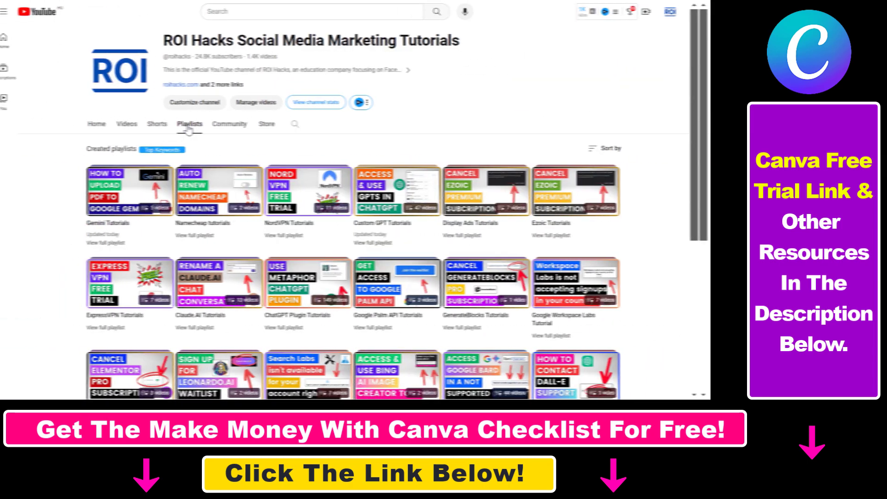
scroll(356, 198, down, 5)
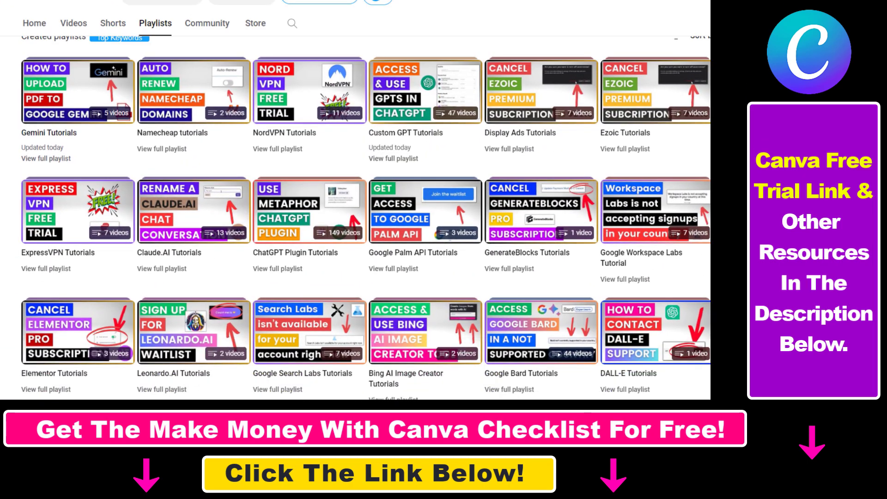